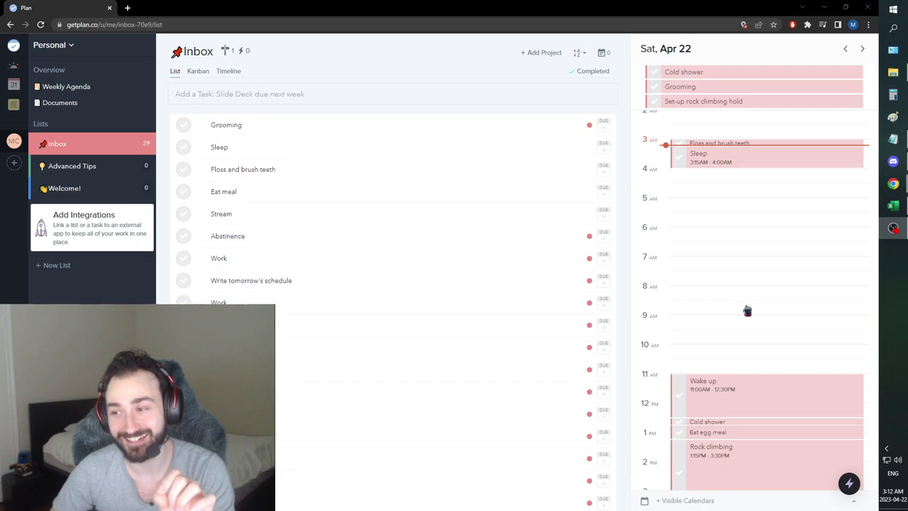
Go back to Fri, Apr 21 in Plan and check off the Sleep event.
scroll(748, 311, up, 1)
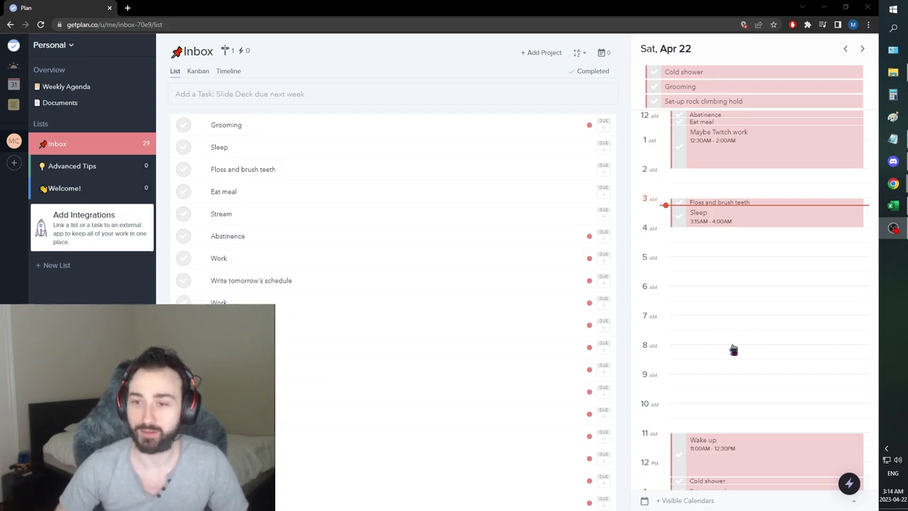
click(846, 49)
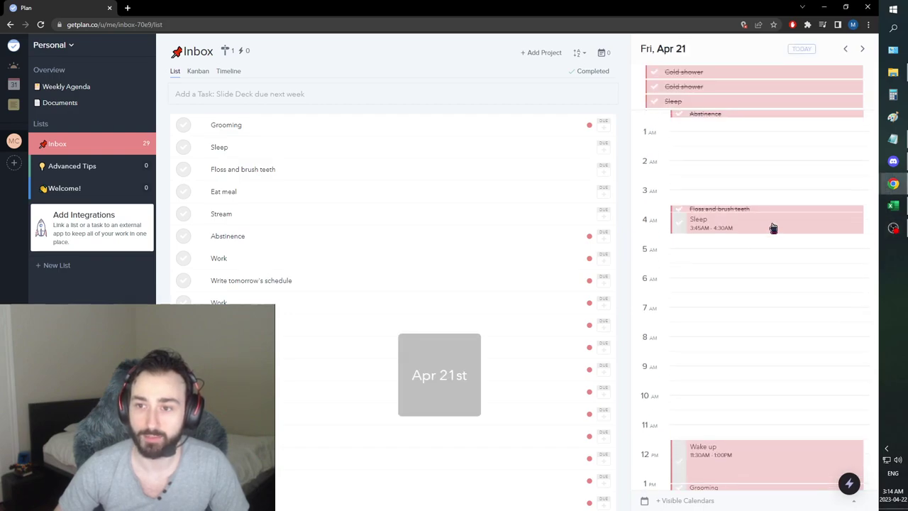
click(680, 234)
scroll(715, 248, down, 2)
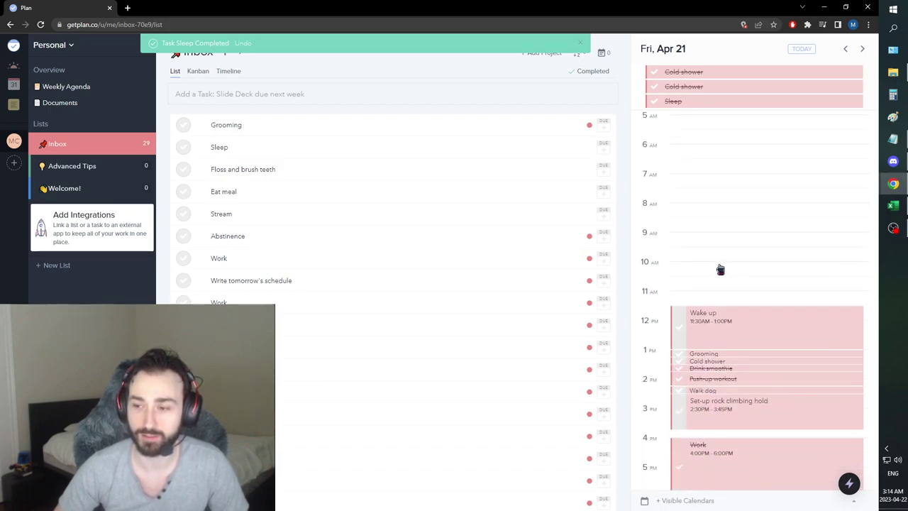
scroll(719, 267, down, 2)
scroll(765, 249, up, 3)
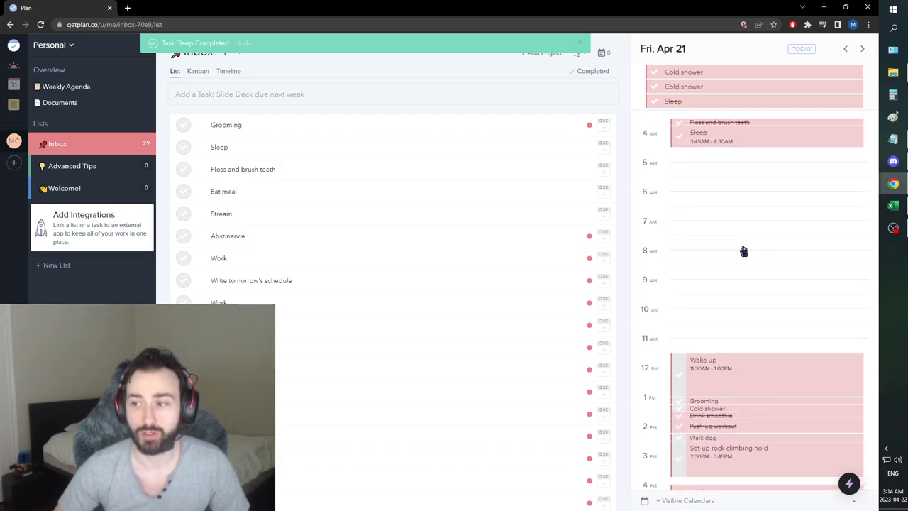
scroll(732, 279, down, 1)
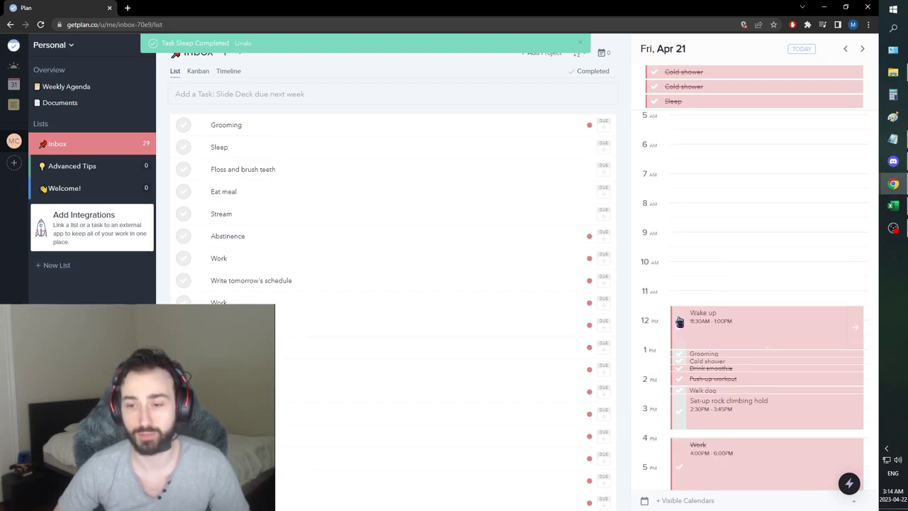
scroll(716, 188, up, 3)
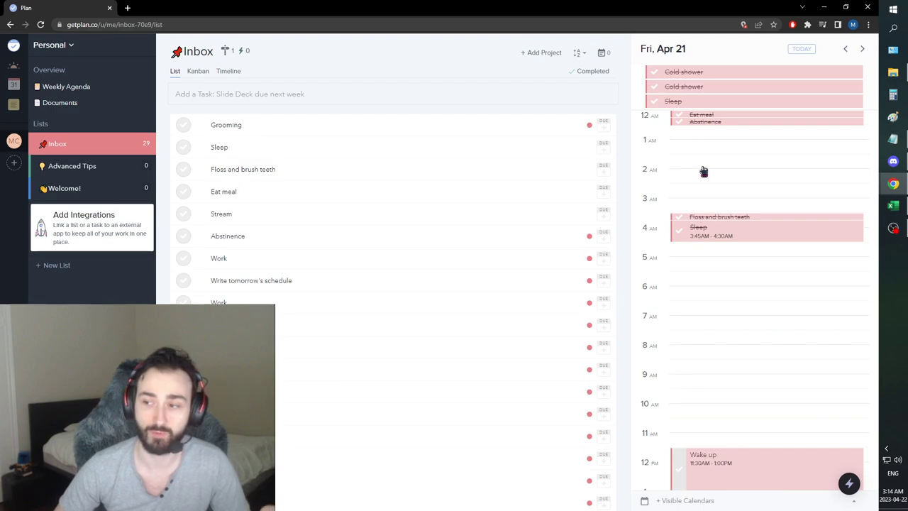
scroll(704, 171, down, 1)
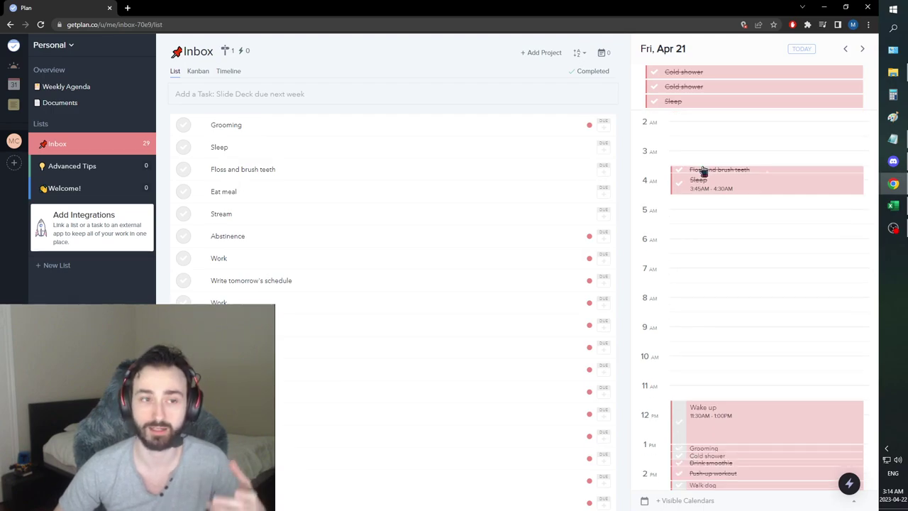
scroll(701, 178, down, 3)
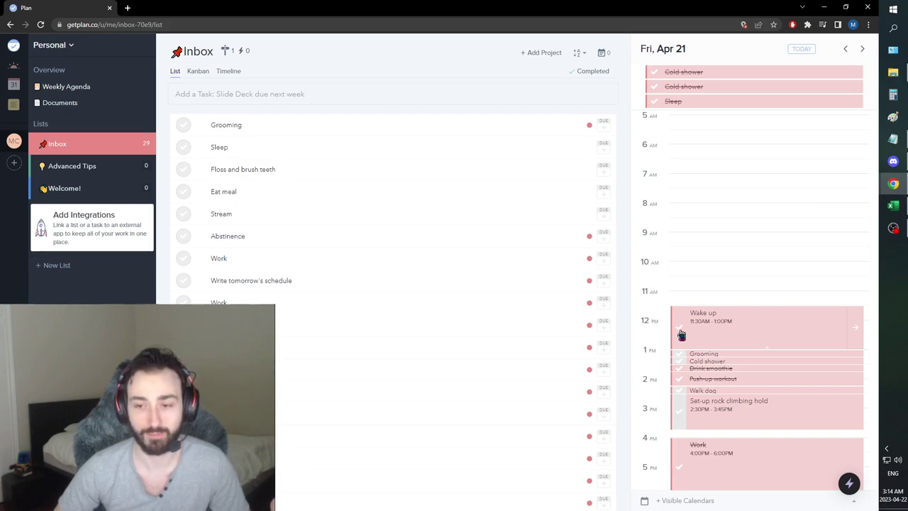
Mark Friday's Wake up task as completed.
click(680, 332)
scroll(704, 325, down, 1)
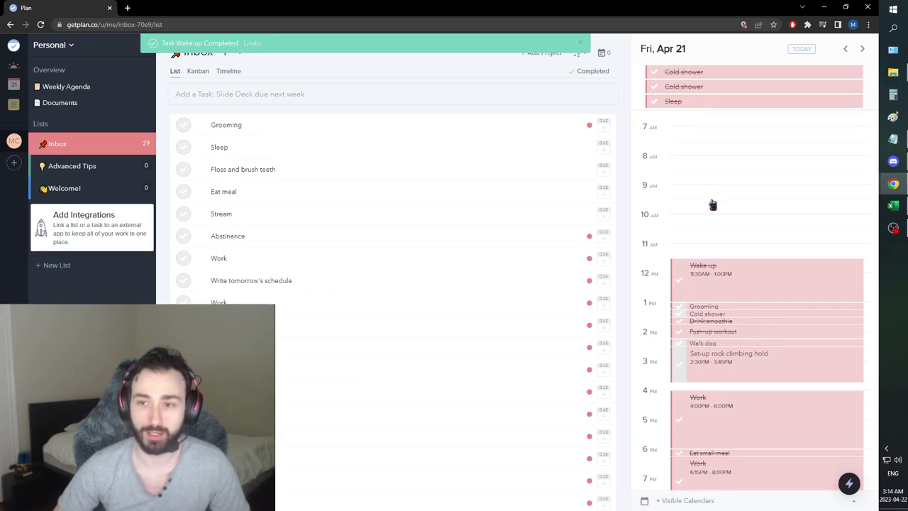
scroll(708, 195, up, 3)
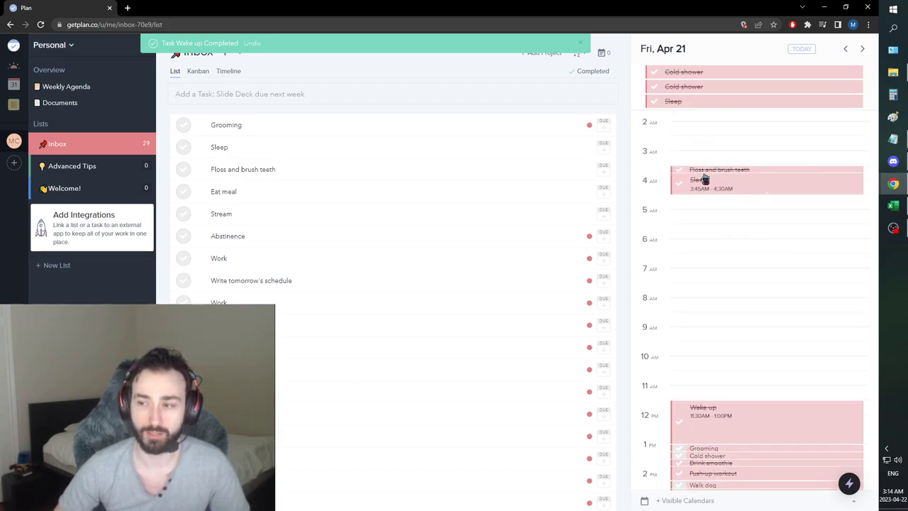
scroll(706, 207, down, 2)
scroll(705, 206, down, 2)
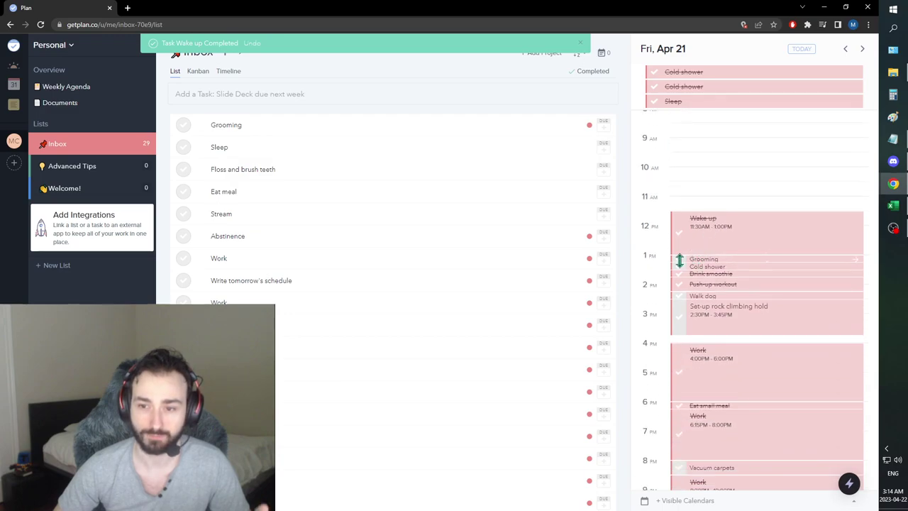
Check off Grooming, Cold shower and Set-up rock climbing hold further down Friday.
click(678, 261)
click(680, 267)
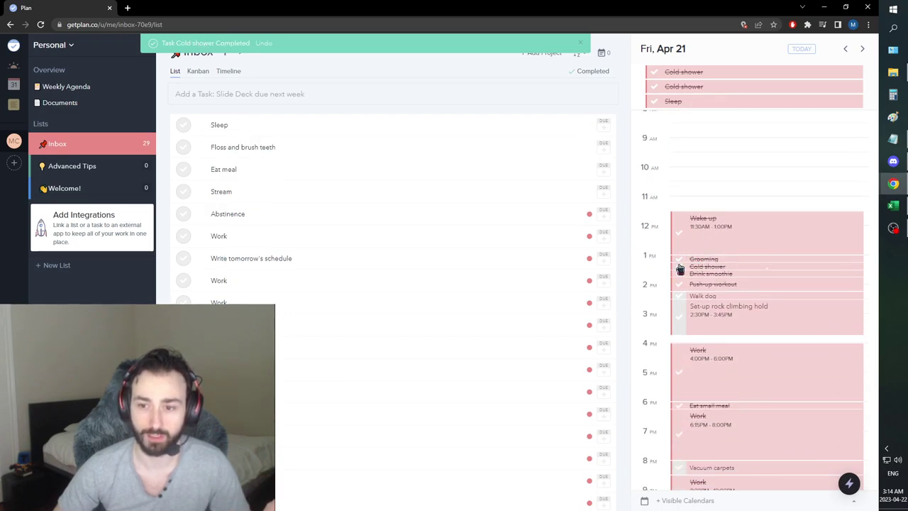
scroll(683, 277, down, 1)
scroll(684, 286, down, 1)
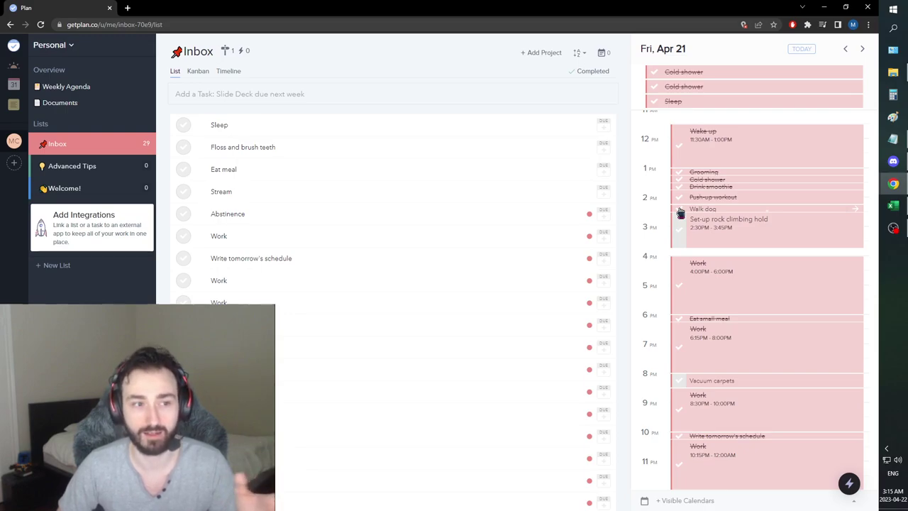
click(681, 213)
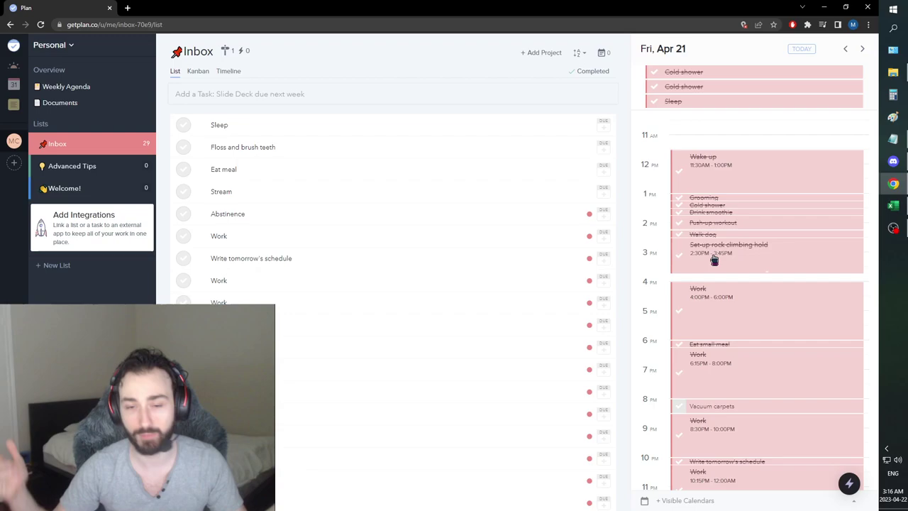
Mark Friday's Vacuum carpets task as completed.
scroll(713, 308, down, 1)
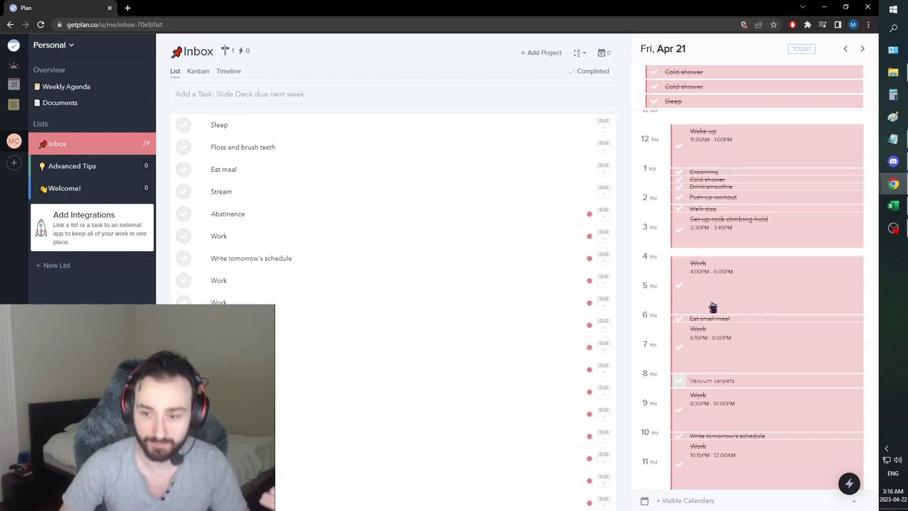
click(679, 382)
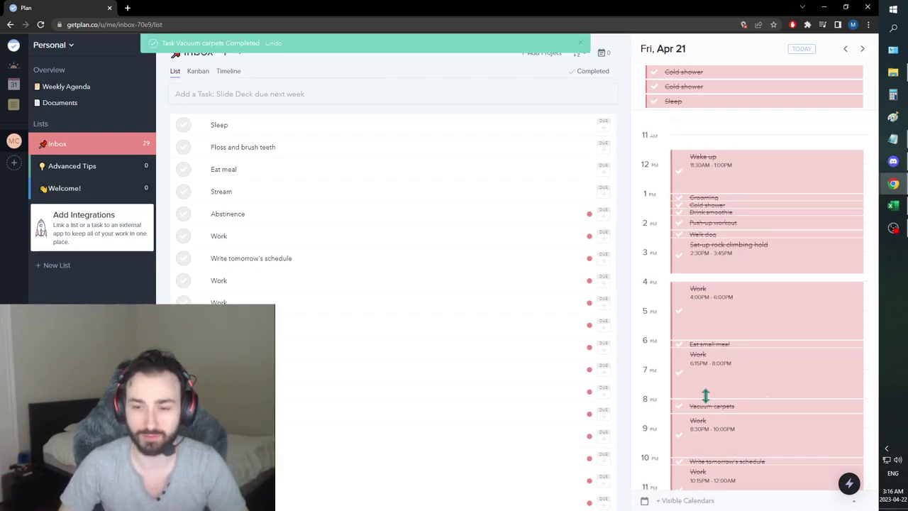
scroll(723, 326, down, 1)
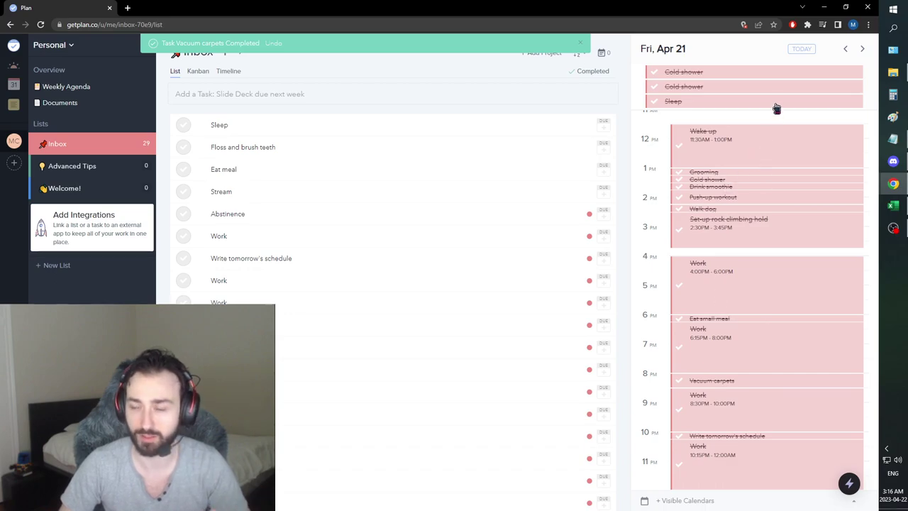
Advance to Saturday, April 22 and check off Abstinence.
click(862, 49)
scroll(766, 189, up, 2)
click(681, 118)
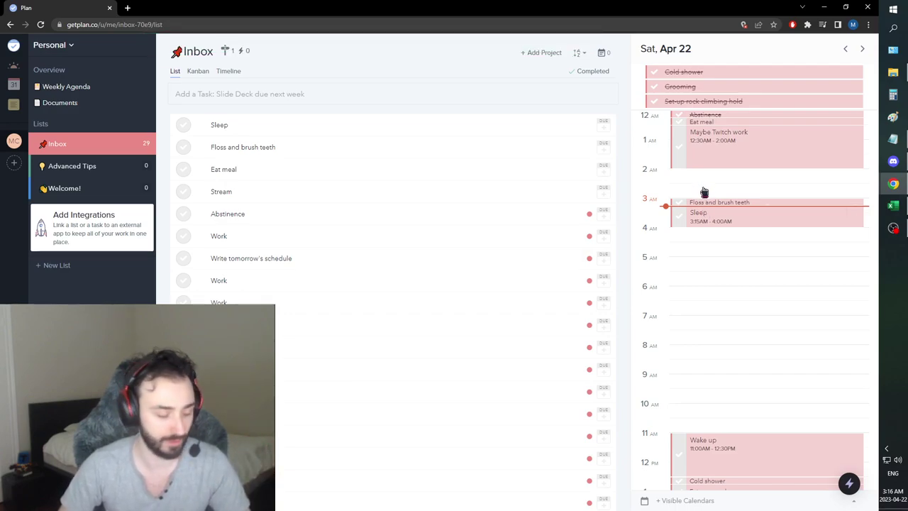
Check off Saturday's Maybe Twitch work and Eat meal, then minimize Chrome to show Notepad.
click(681, 144)
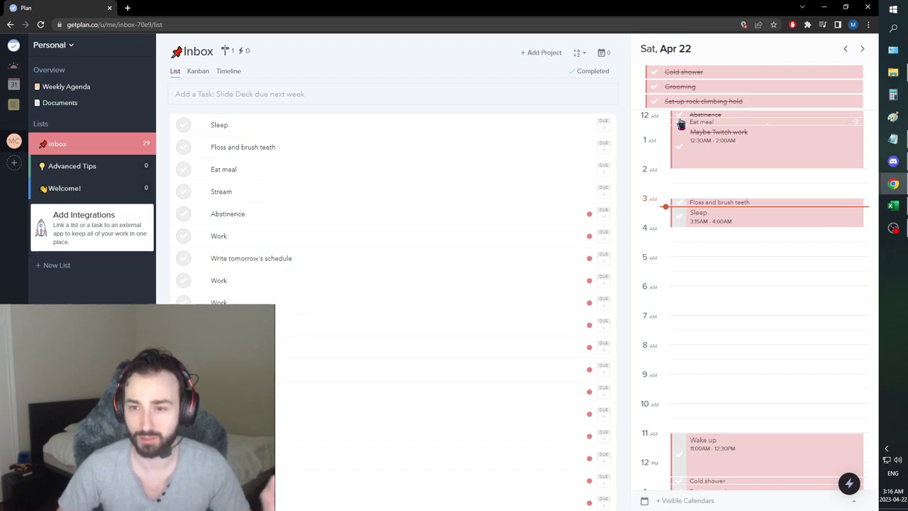
click(682, 123)
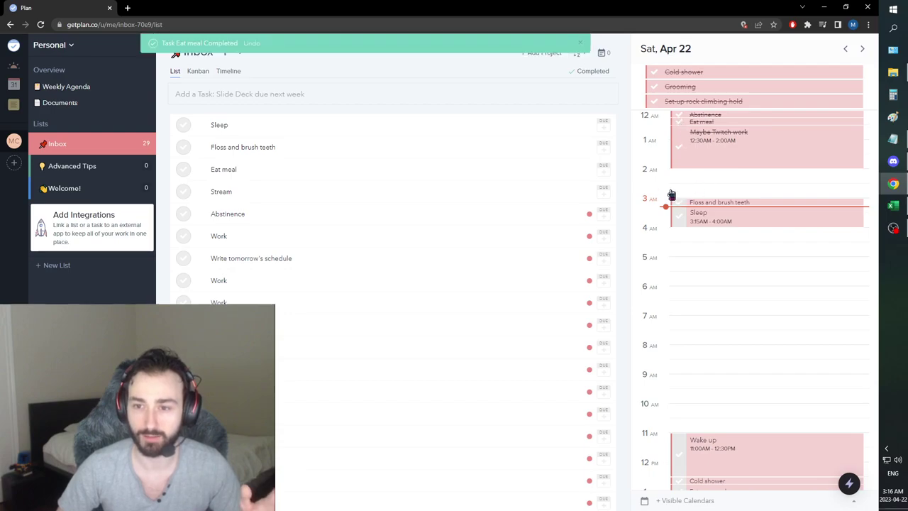
click(824, 7)
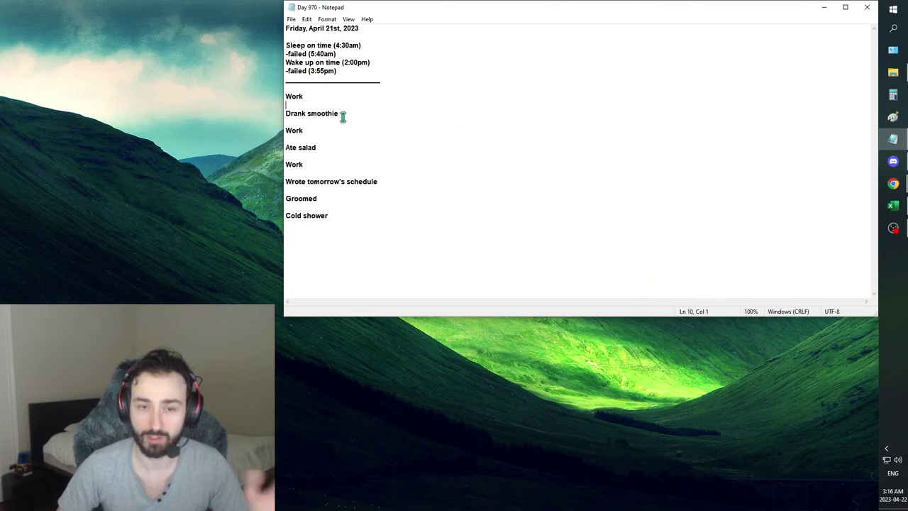
Select and click around the 'Ate salad' line in the Day 970 Notepad log.
drag(318, 149, 282, 148)
click(311, 147)
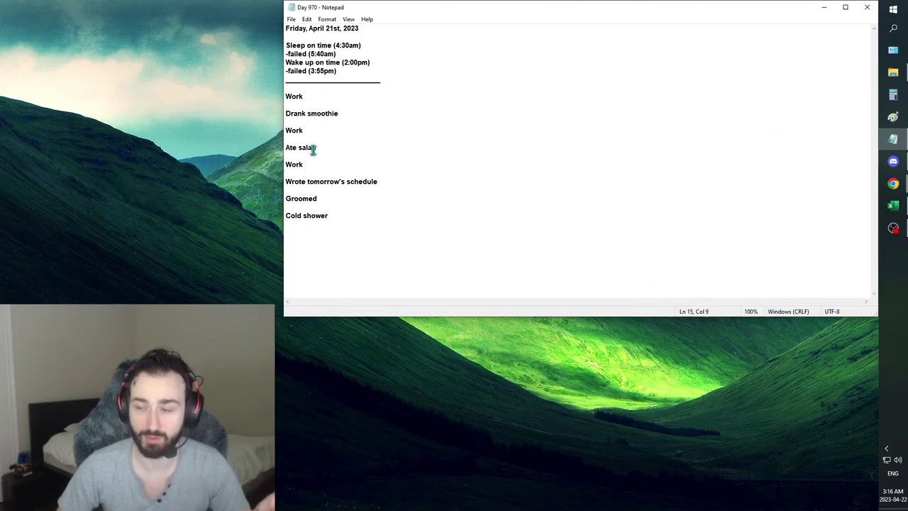
click(319, 148)
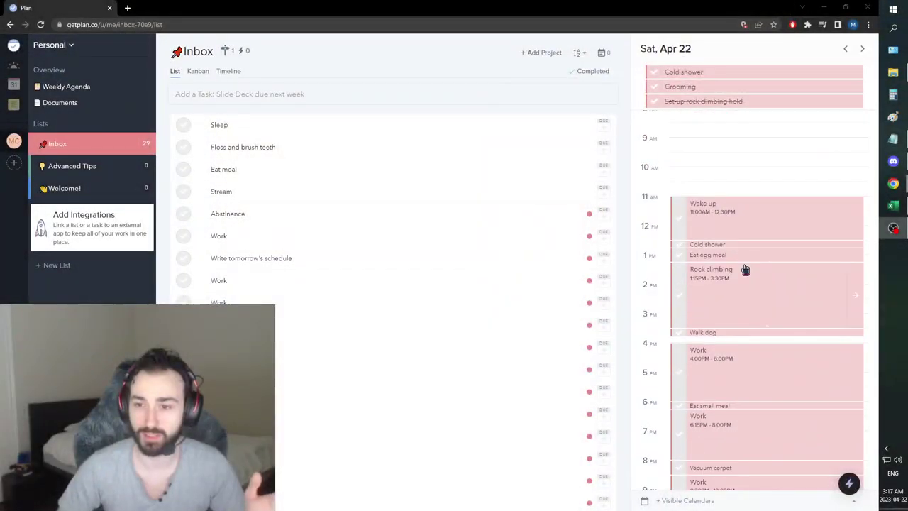
Review Saturday, April 22 and advance the calendar to Sunday, April 23.
scroll(738, 209, down, 1)
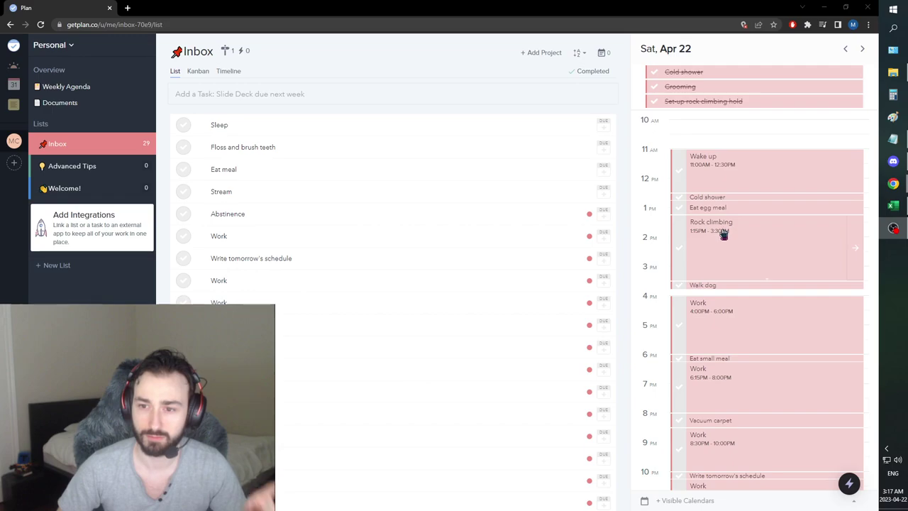
scroll(724, 236, down, 1)
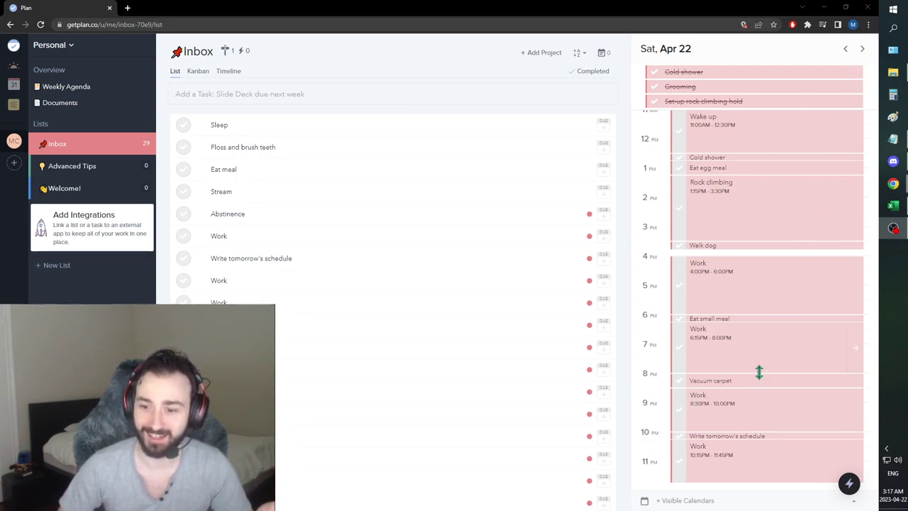
scroll(807, 308, up, 1)
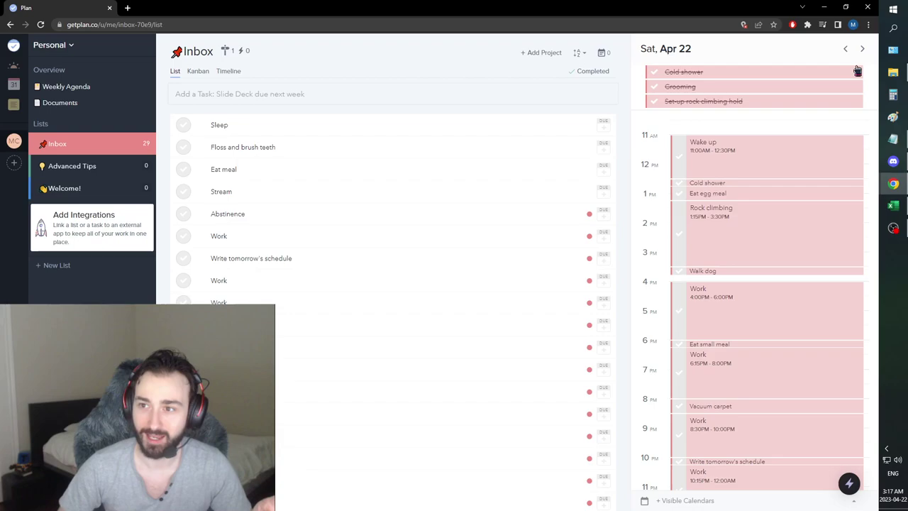
click(862, 49)
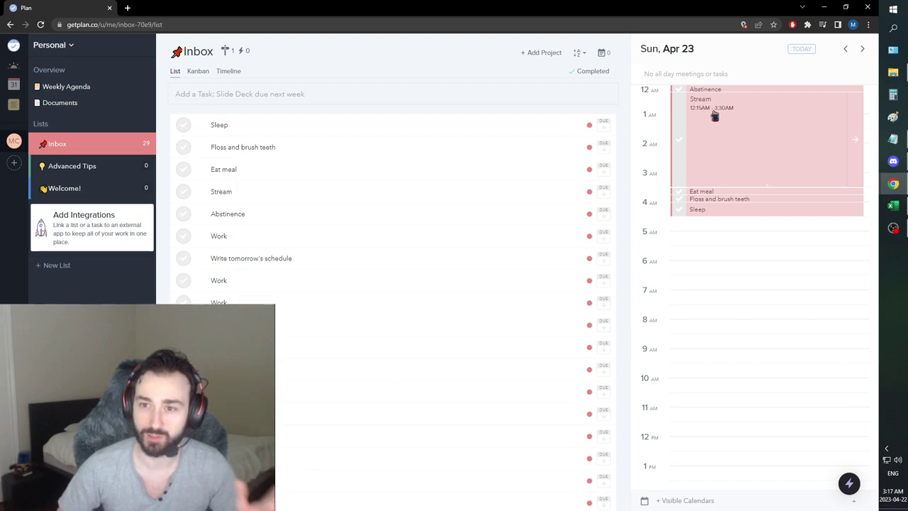
Move Sunday's Stream to start at 12:30AM, then return to Saturday, April 22.
drag(753, 188, 746, 149)
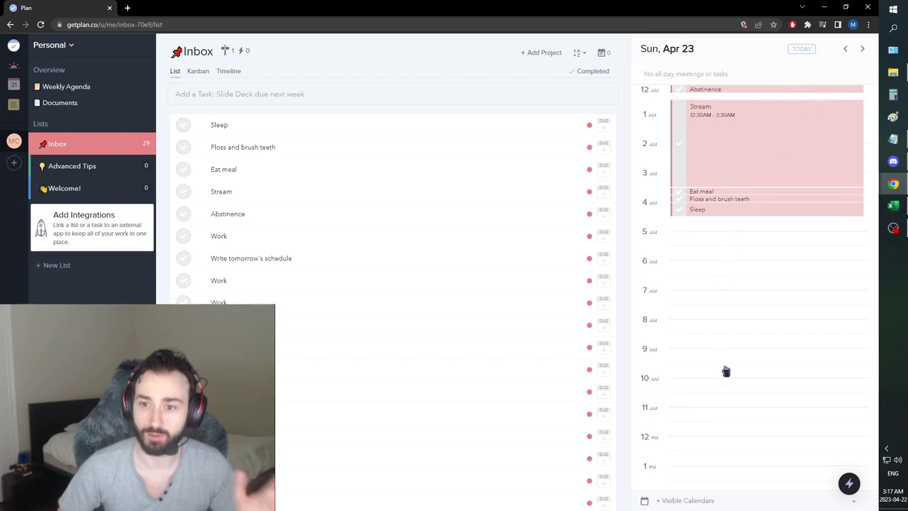
scroll(724, 366, down, 4)
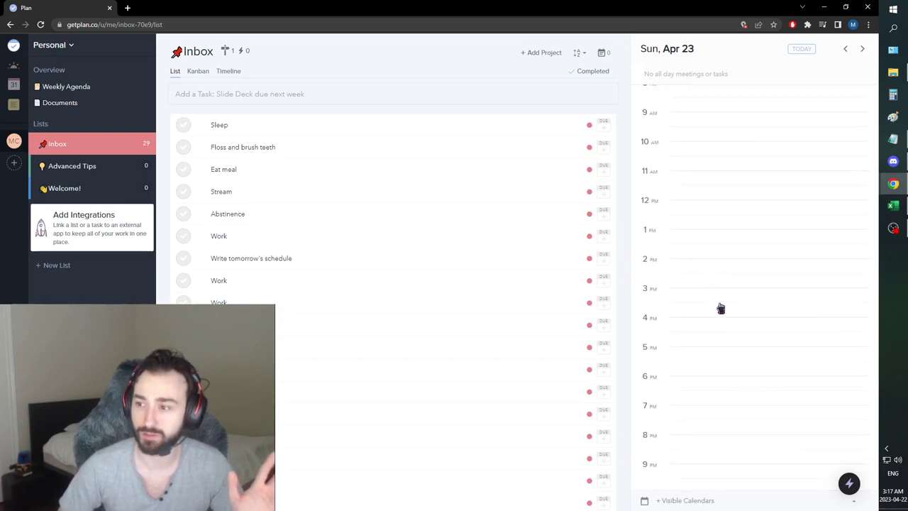
scroll(723, 306, up, 4)
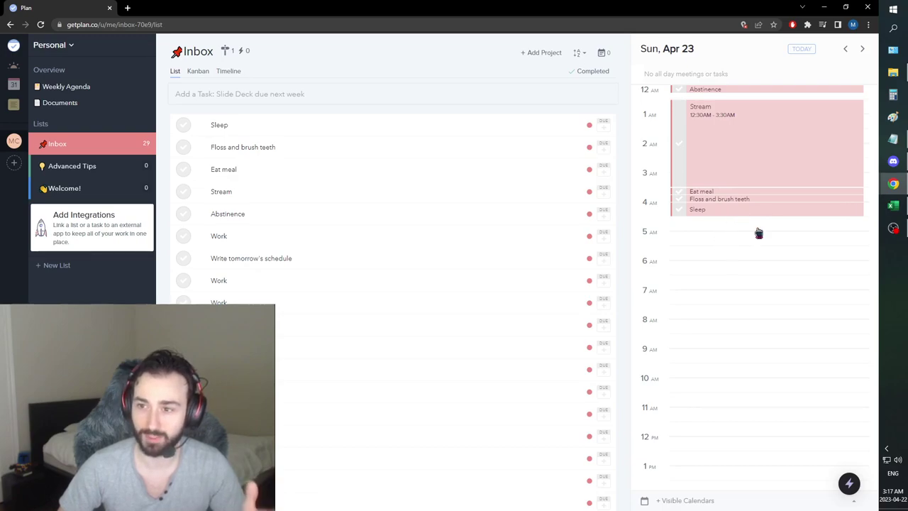
click(846, 49)
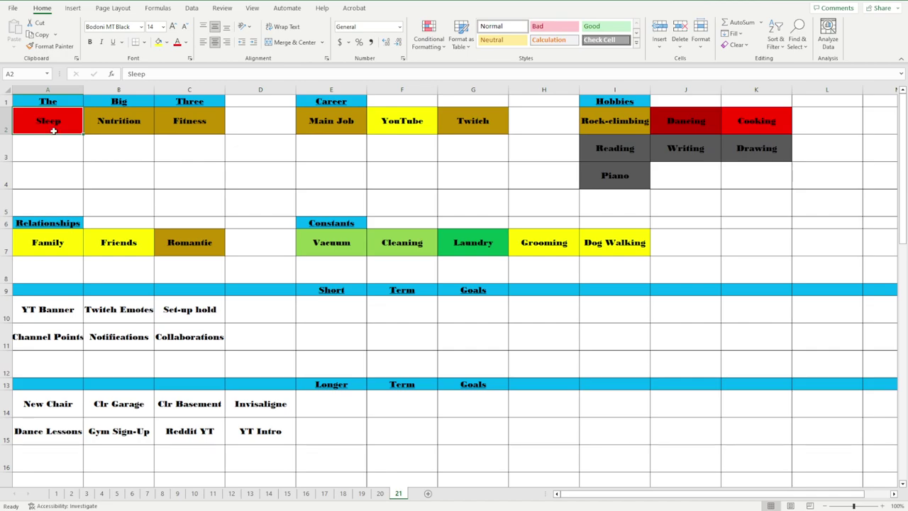
Fill the Nutrition cell yellow on sheet 21.
click(120, 128)
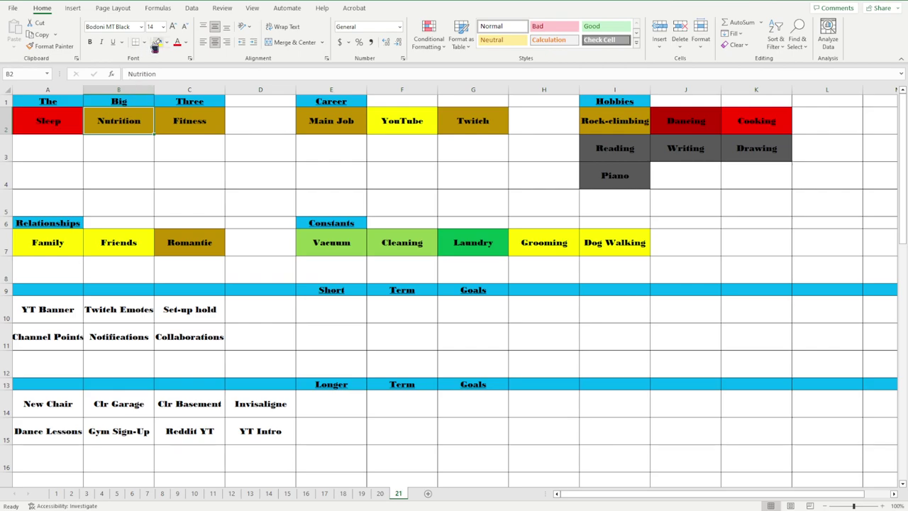
click(157, 43)
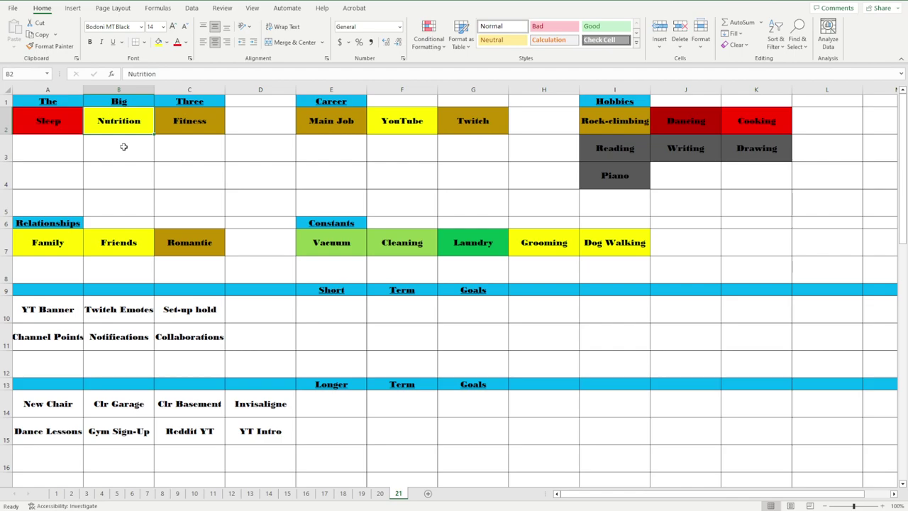
click(161, 122)
click(136, 130)
click(171, 127)
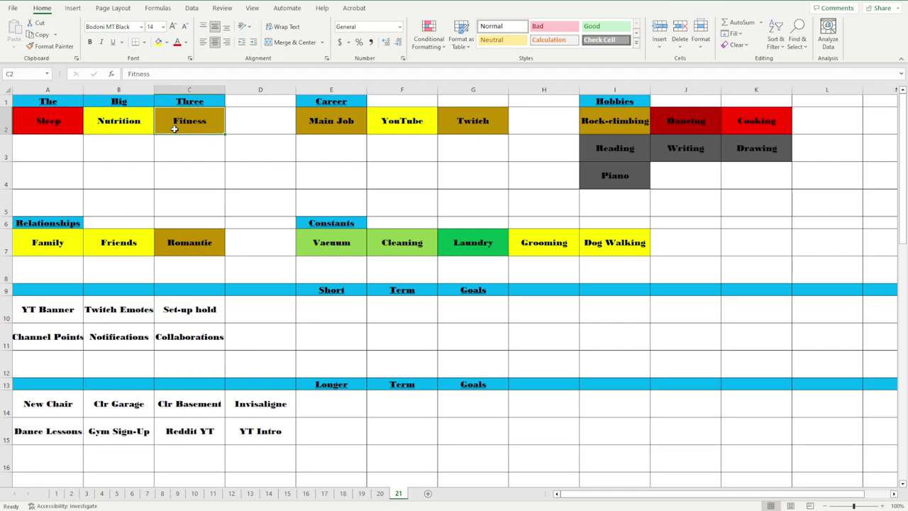
click(350, 123)
click(464, 122)
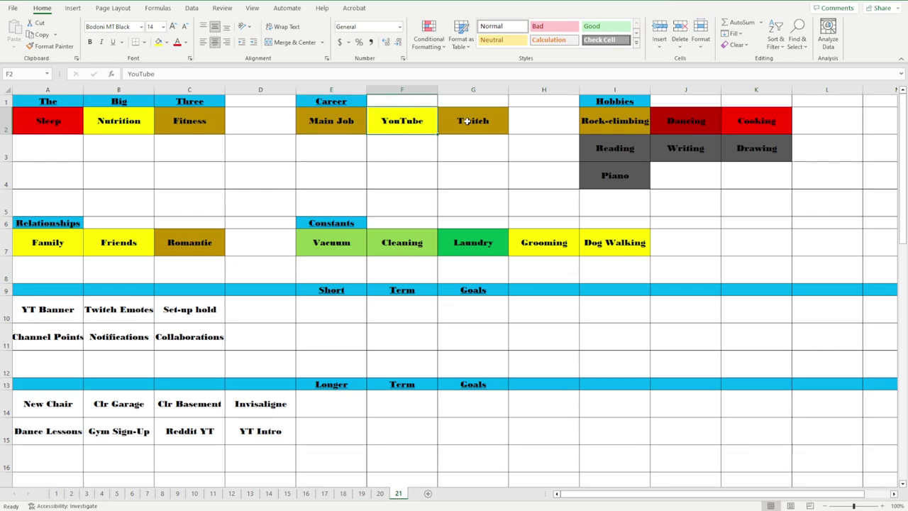
Fill the Main Job cell yellow and check its colour.
click(336, 125)
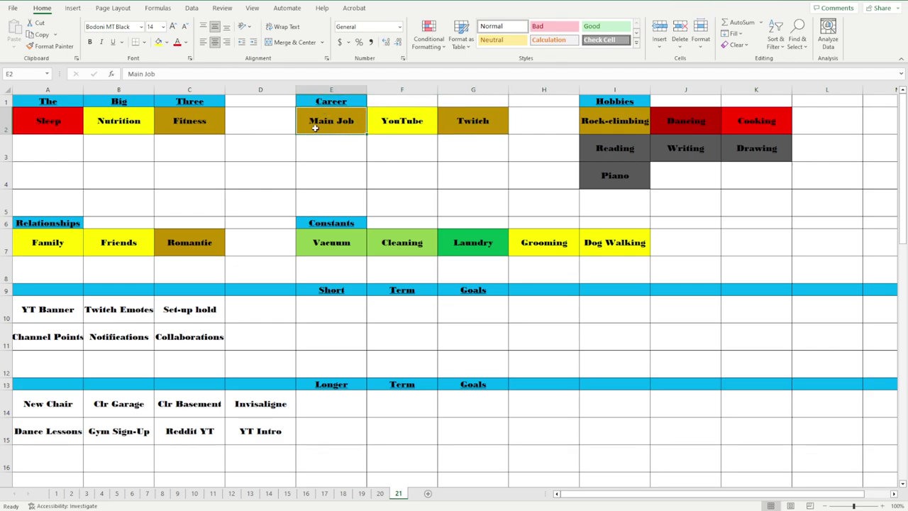
click(158, 42)
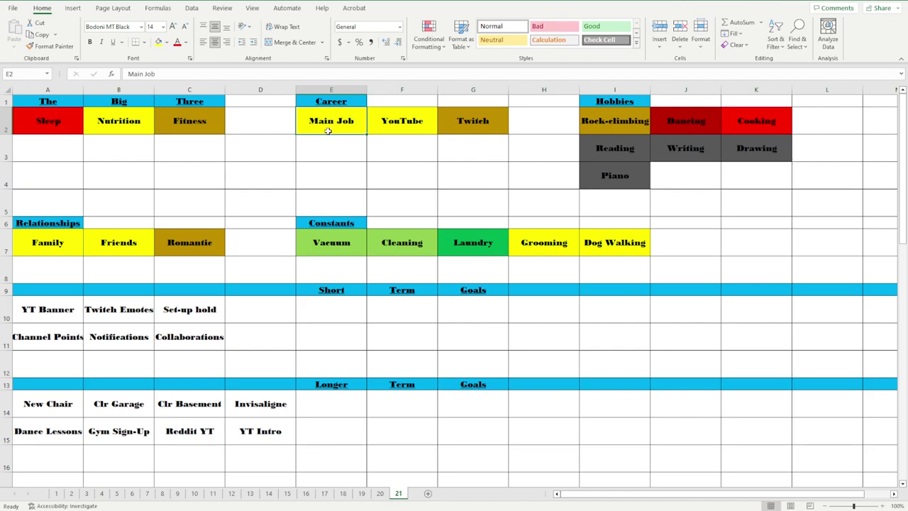
click(332, 151)
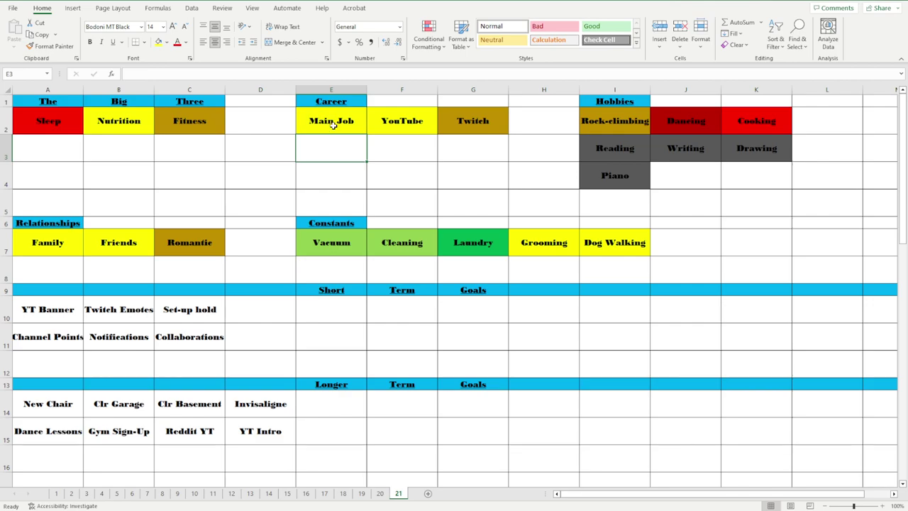
click(333, 125)
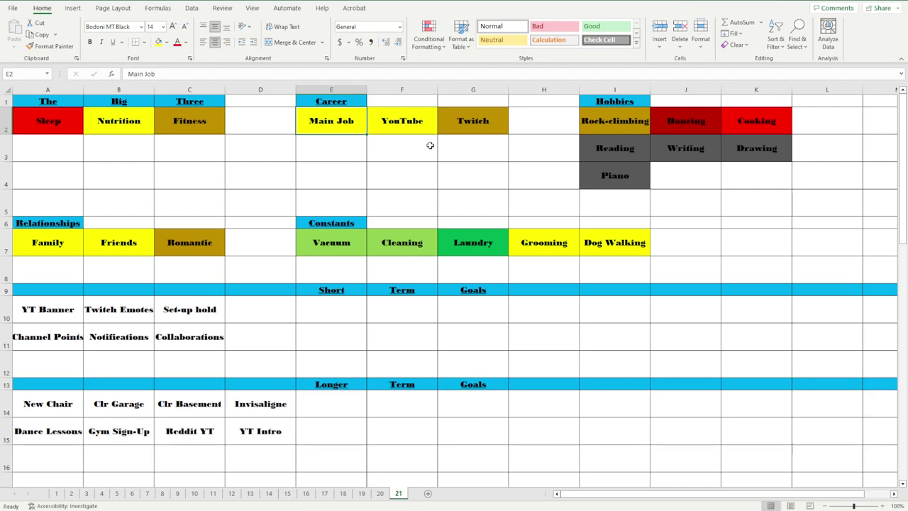
click(587, 124)
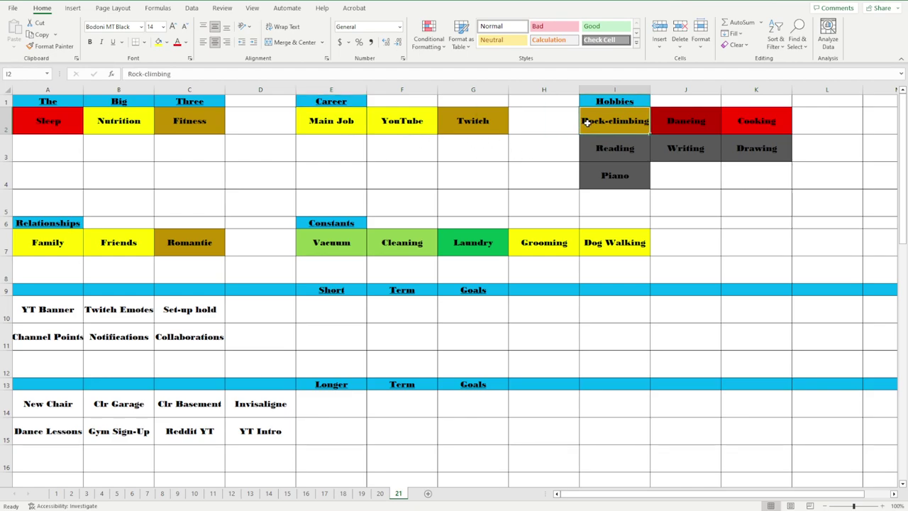
click(51, 254)
click(117, 252)
click(196, 249)
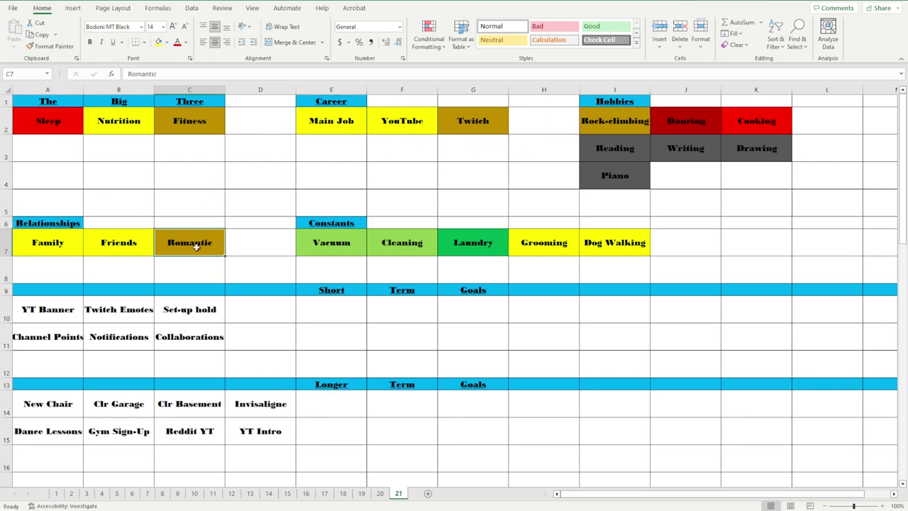
click(317, 254)
click(391, 240)
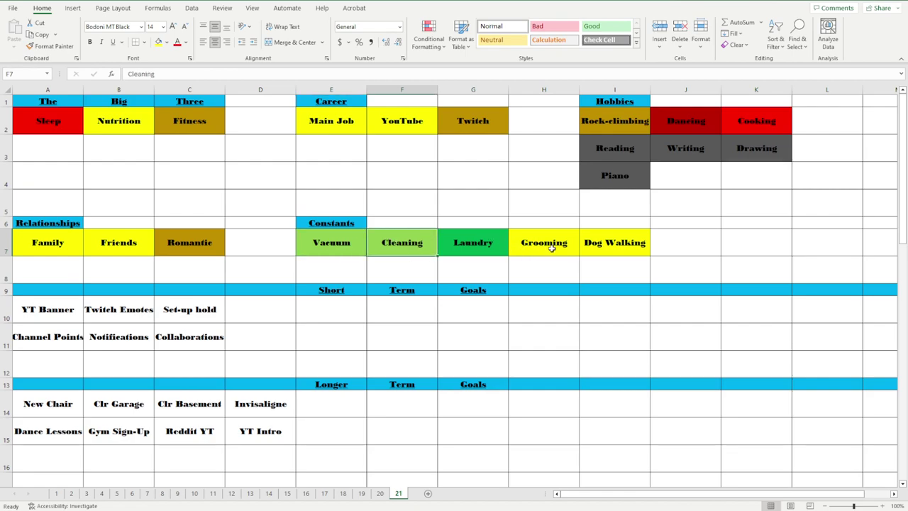
Recolour the Dog Walking cell gold.
click(552, 248)
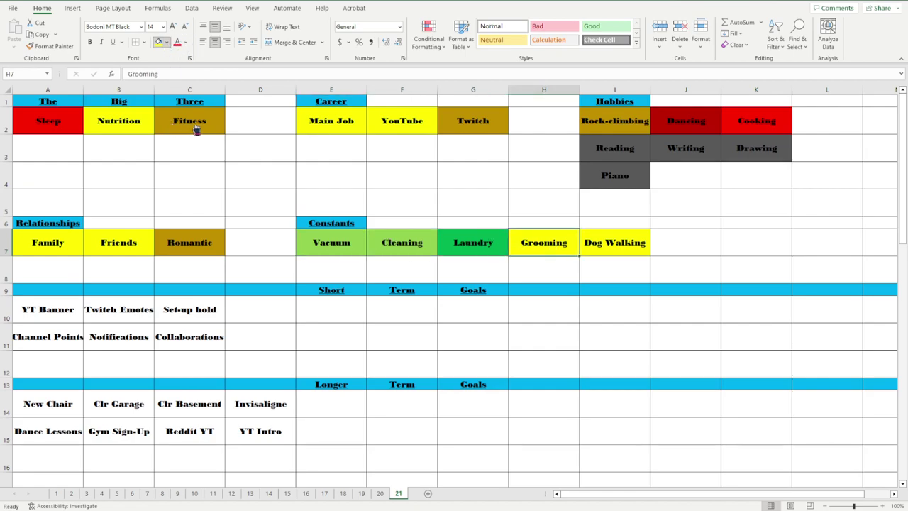
click(618, 246)
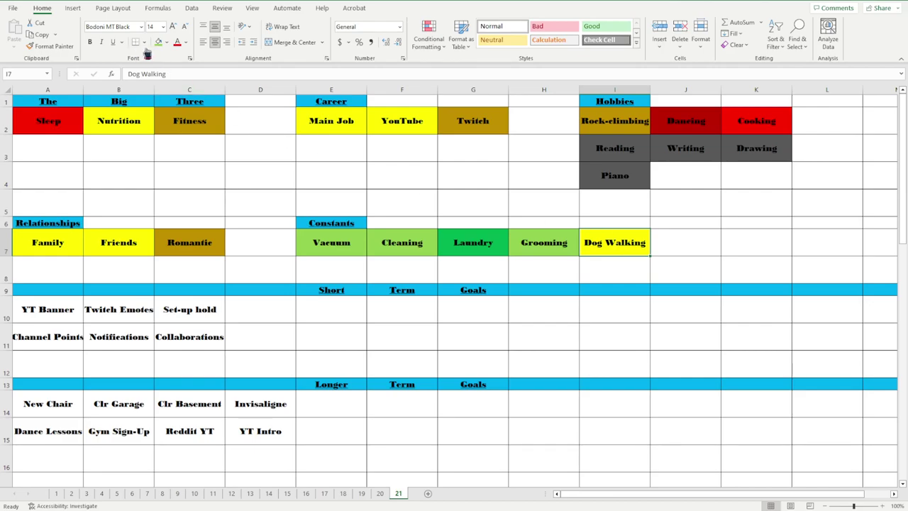
click(167, 44)
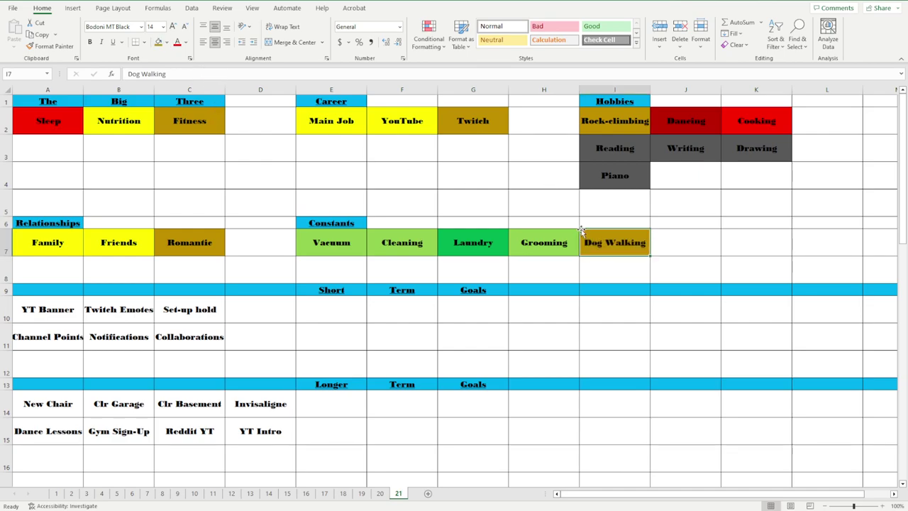
click(494, 259)
click(410, 245)
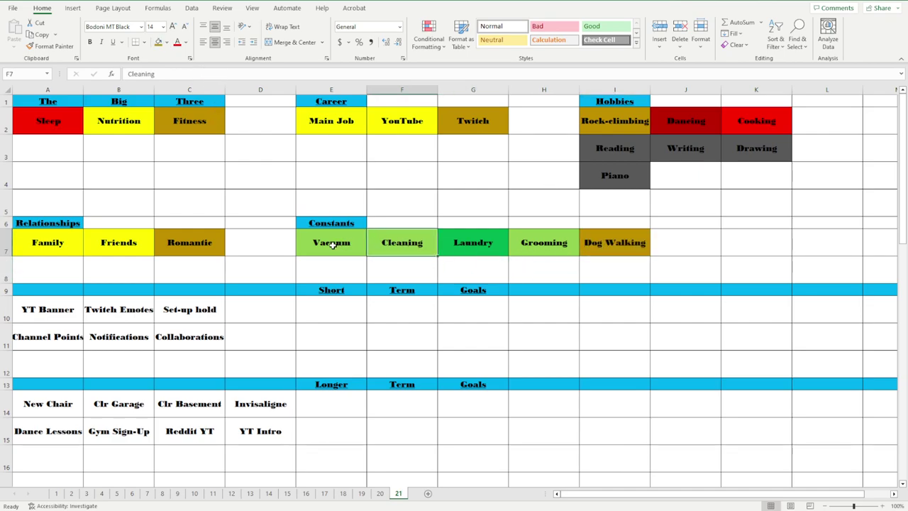
Fill the Vacuum cell pale green.
click(332, 246)
click(165, 43)
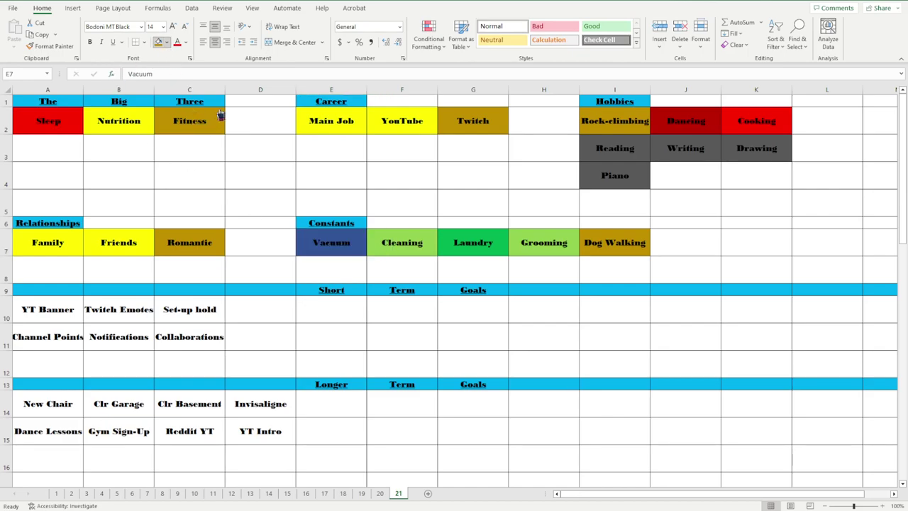
click(232, 91)
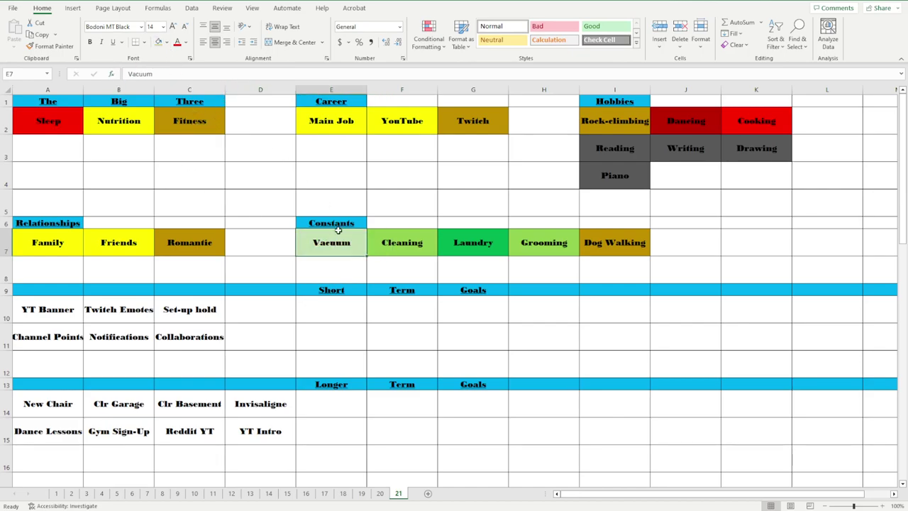
click(324, 270)
Ctrl-drag the 21 sheet tab to copy it and rename the new tab 22.
drag(400, 493, 466, 386)
text(22)
key(Return)
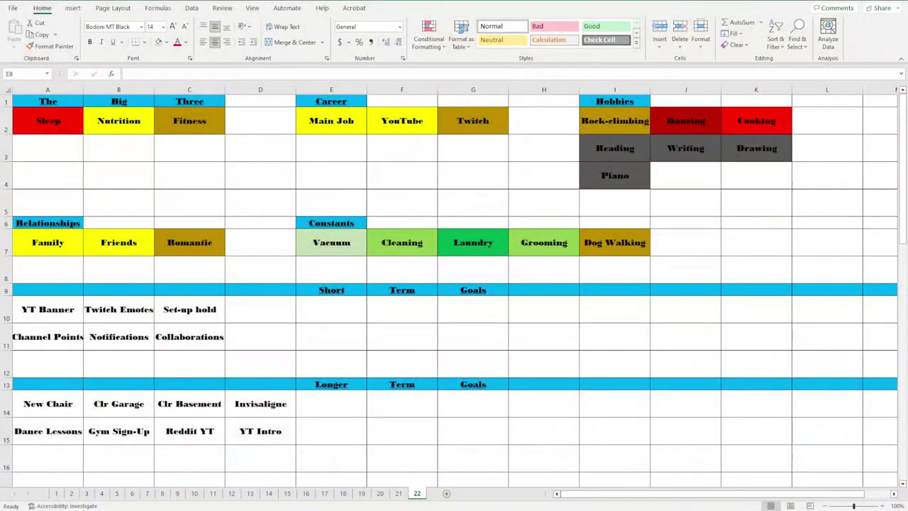
click(56, 494)
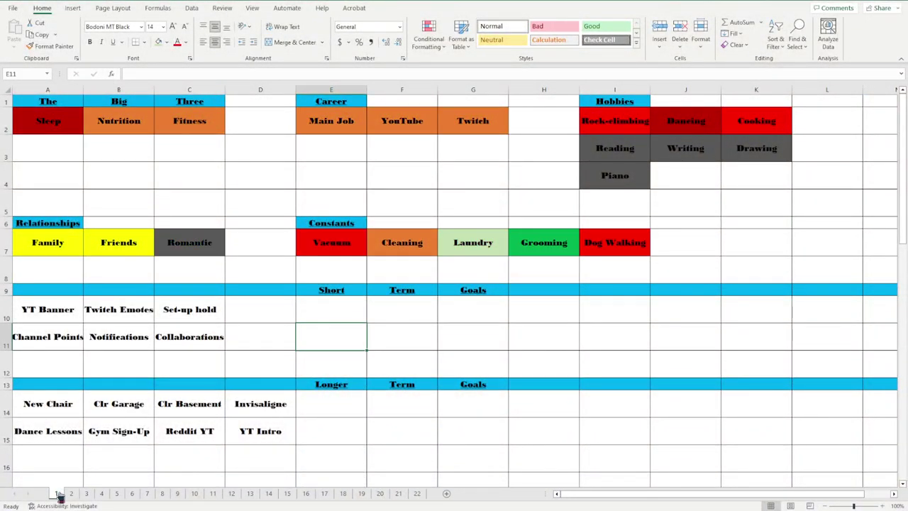
click(416, 495)
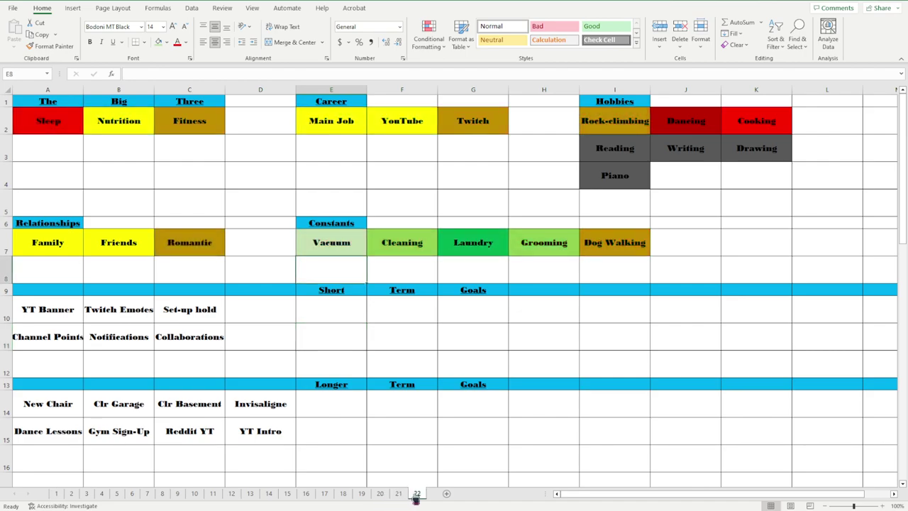
click(56, 493)
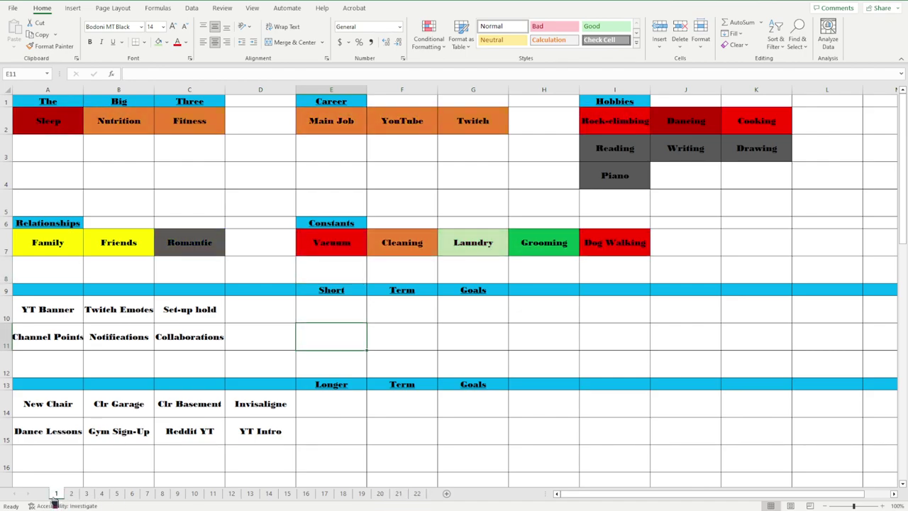
click(416, 497)
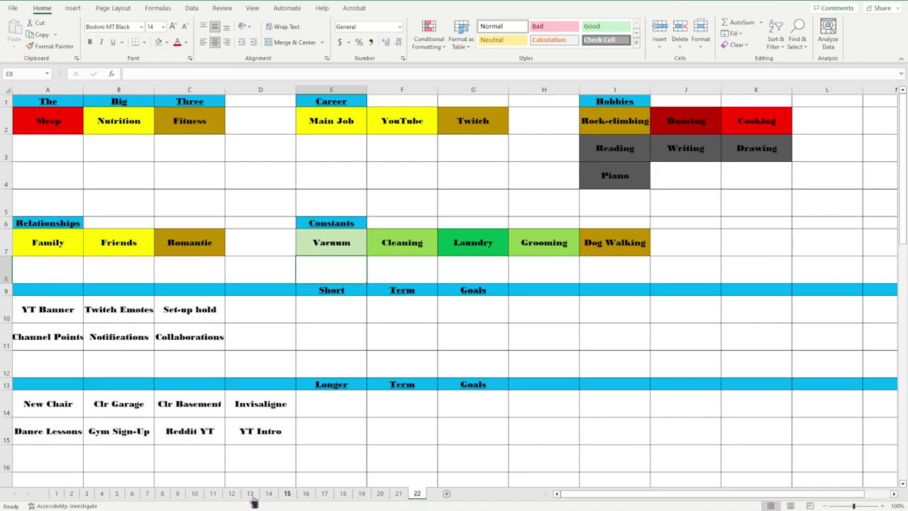
click(55, 495)
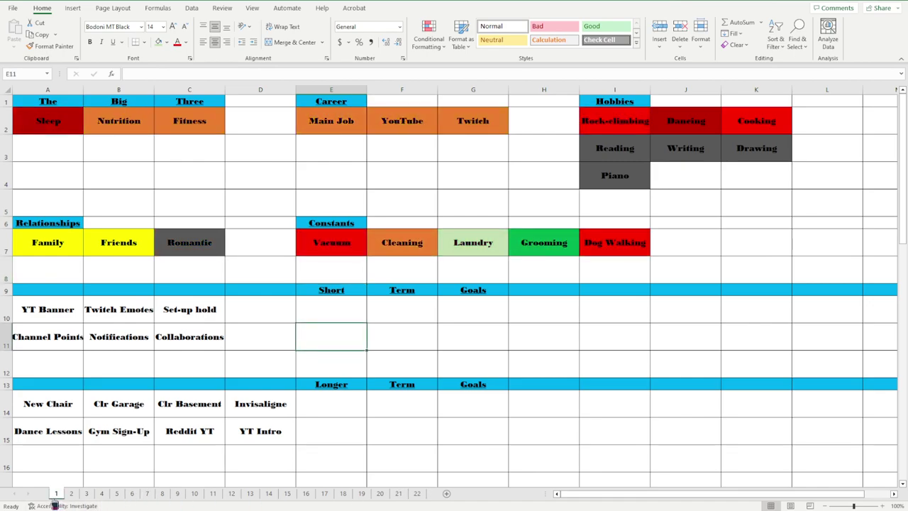
click(417, 496)
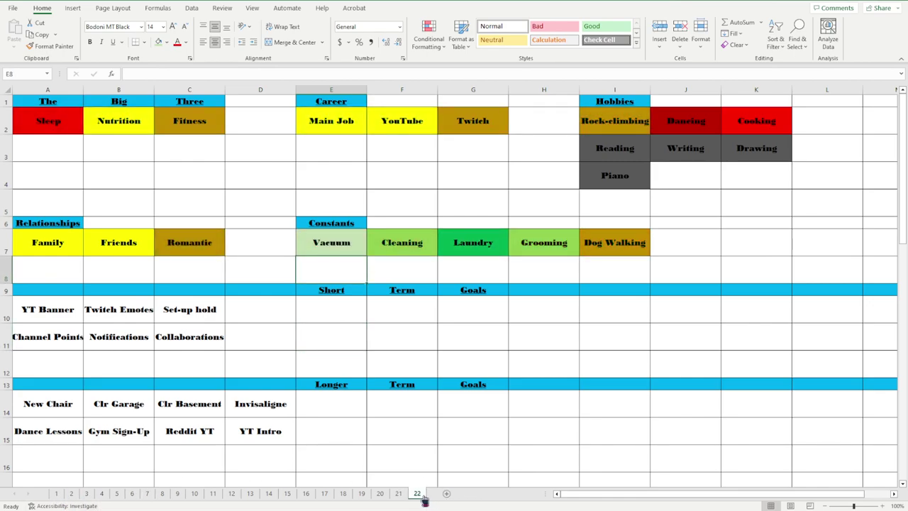
click(56, 495)
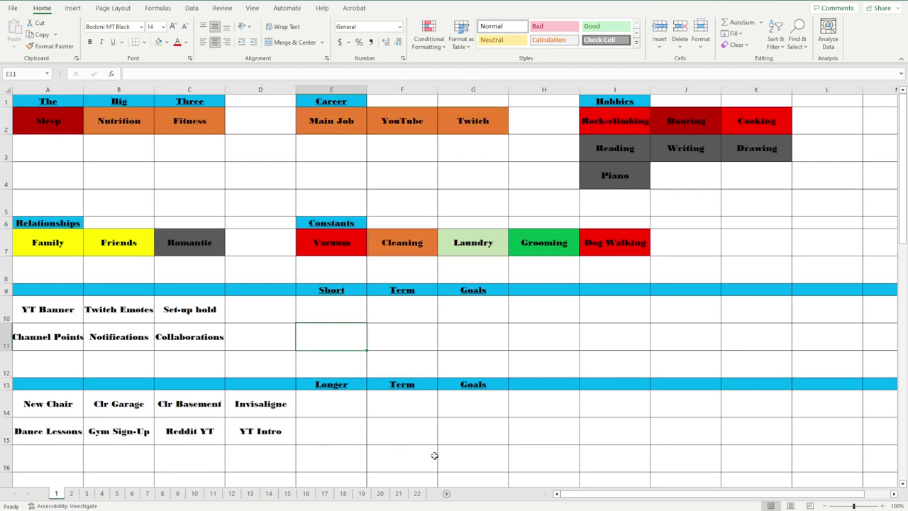
click(419, 495)
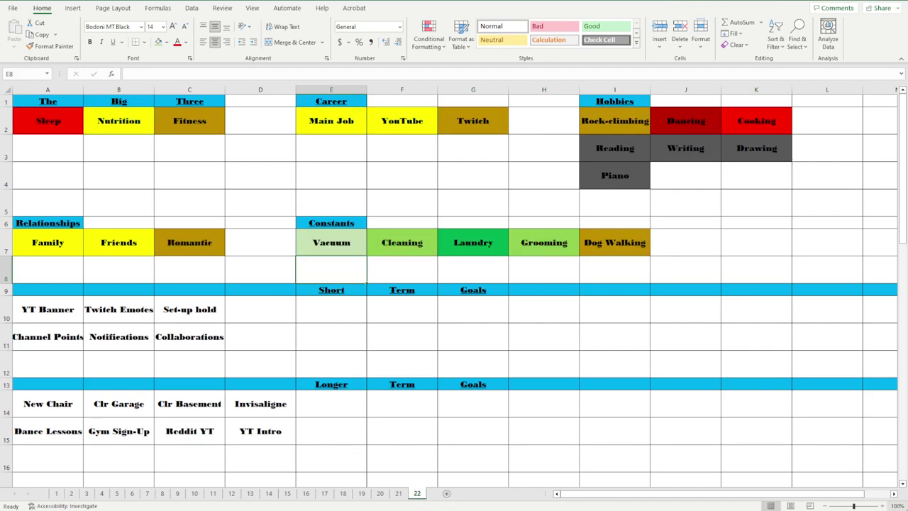